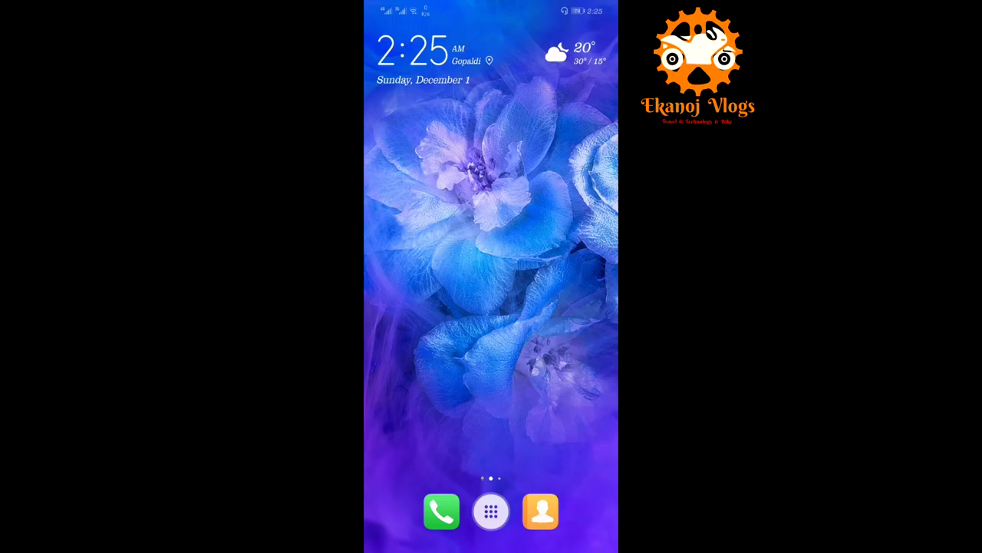
Swipe left on the home screen to the page showing Settings, Gallery and Chrome
left_click_drag(568, 395, 429, 395)
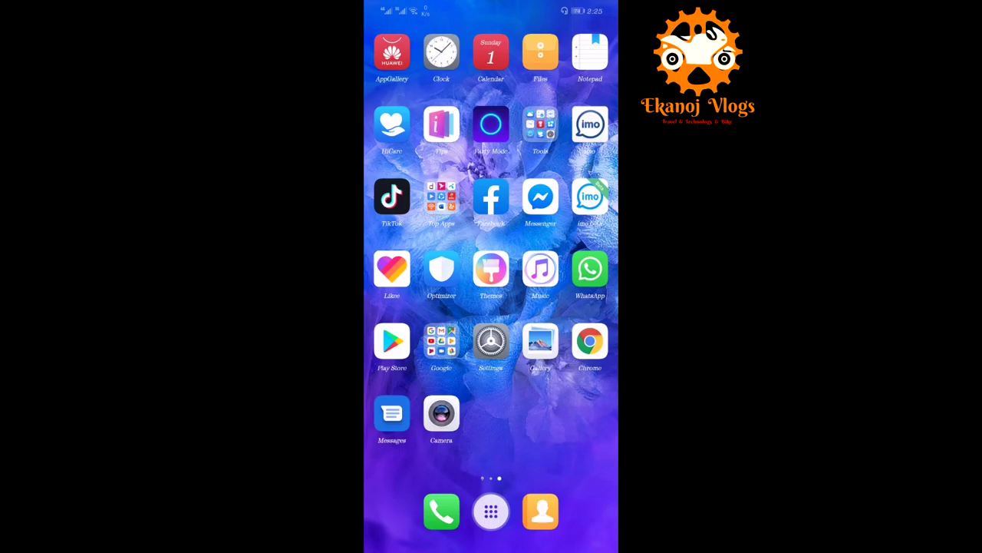
Search Google Play Store for "network speed" and browse results like Speedtest by Ookla
left_click(392, 343)
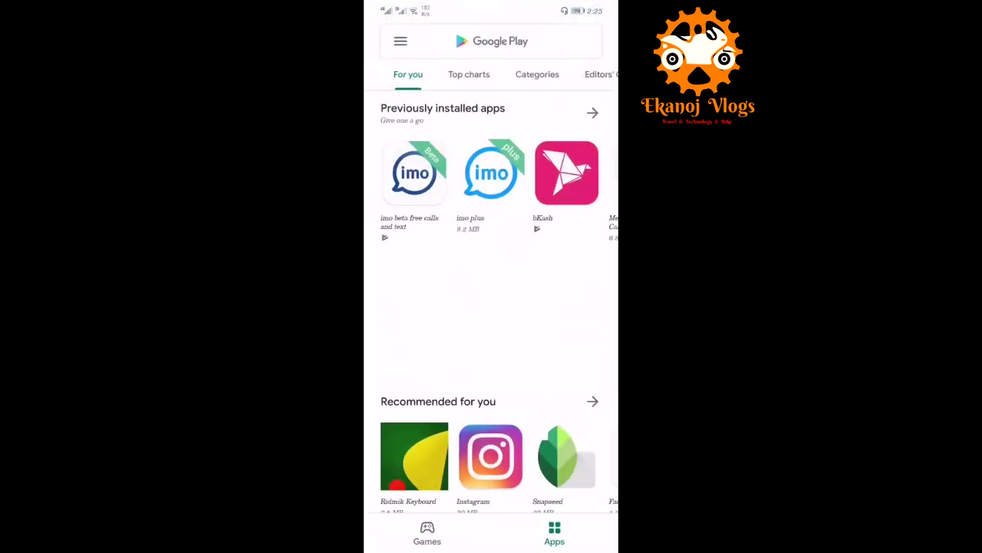
left_click(491, 41)
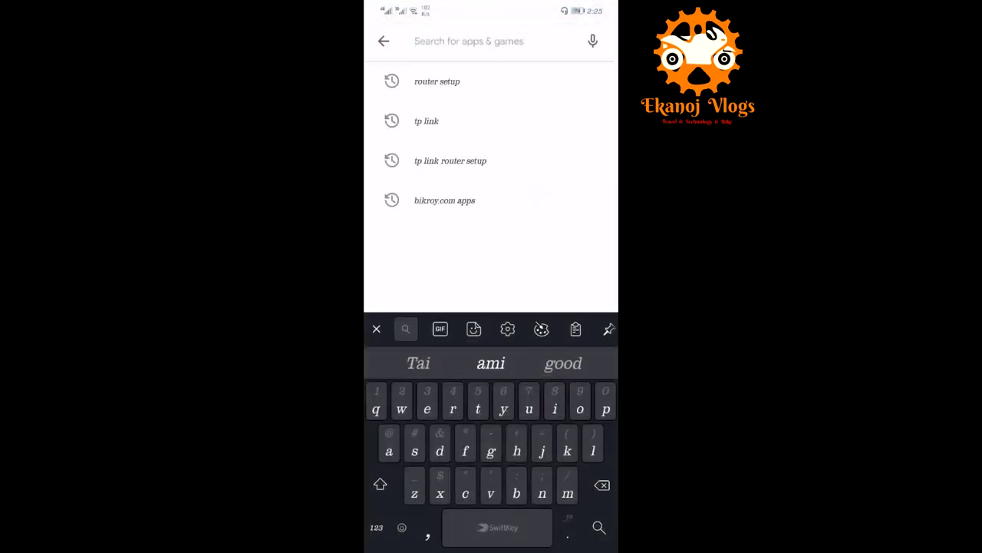
type("network speed")
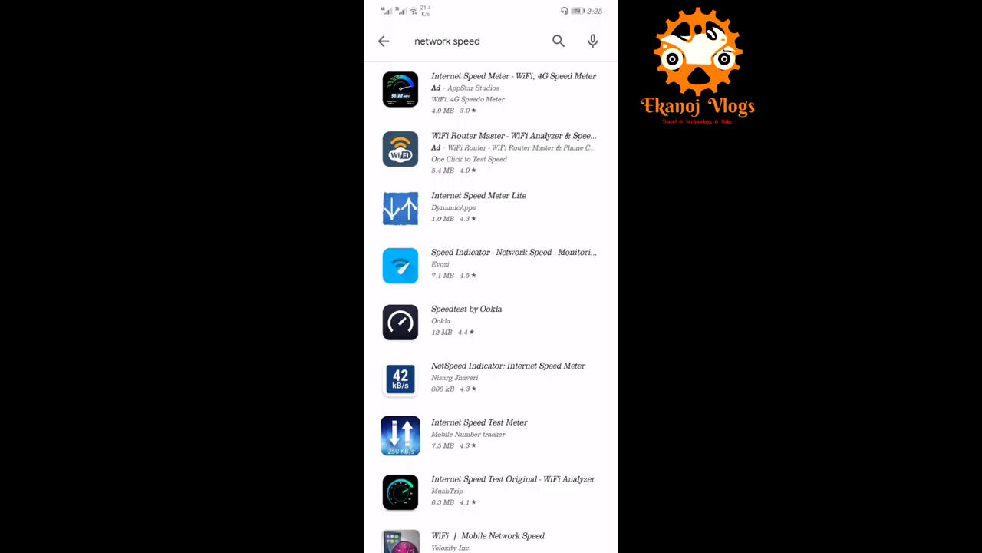
scroll(519, 230, "down", 3)
scroll(519, 230, "down", 3)
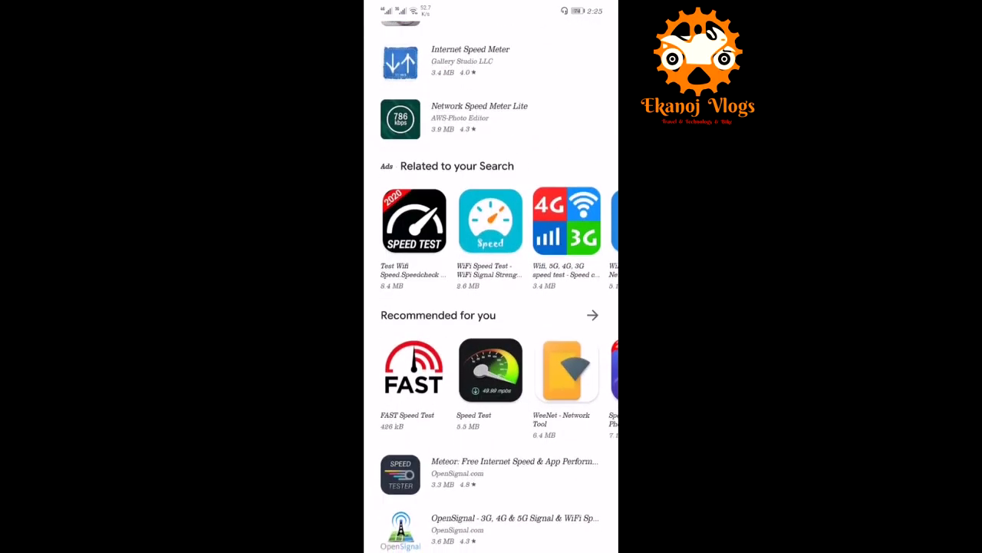
scroll(491, 307, "up", 2)
scroll(492, 307, "up", 5)
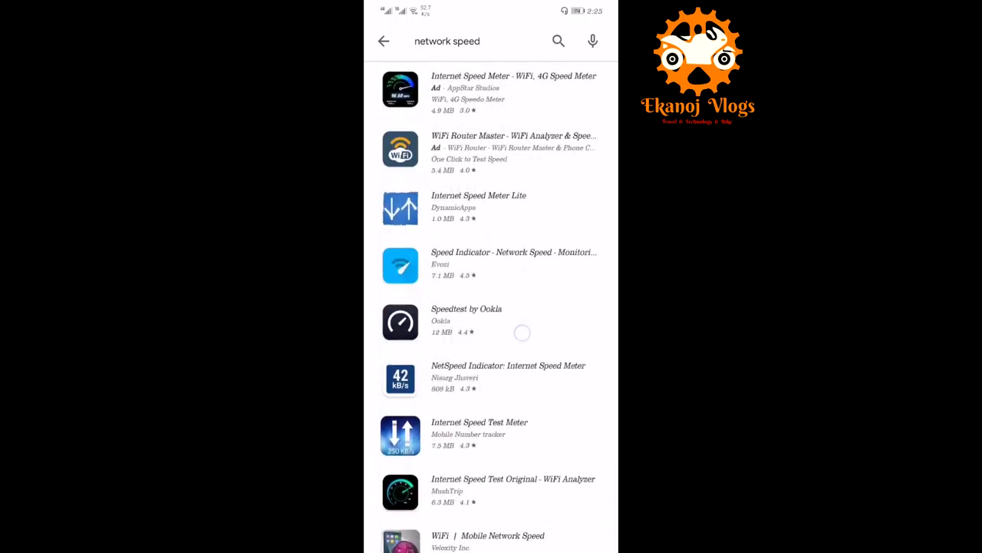
Bring up install options for Internet Speed Meter Lite, then dismiss them without installing
left_click(546, 217)
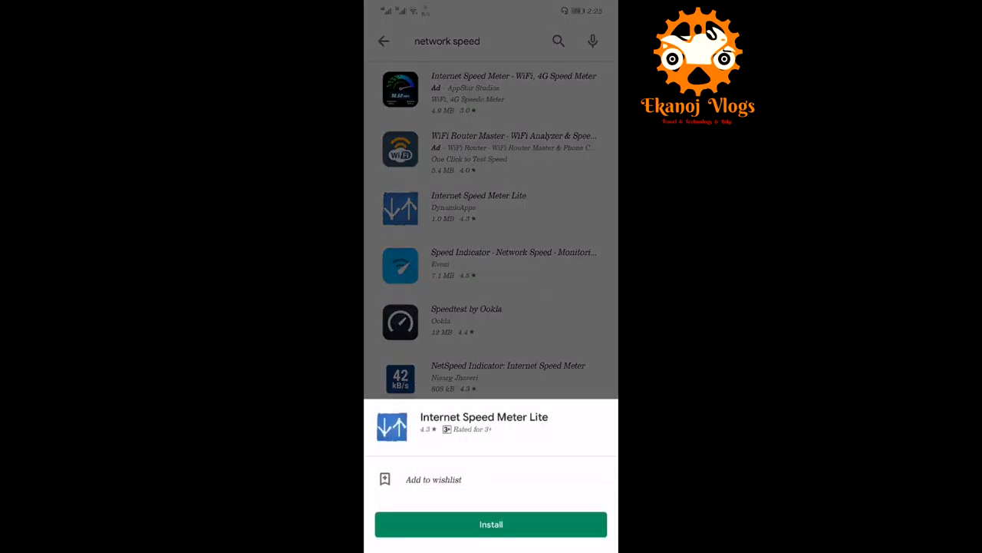
left_click(557, 344)
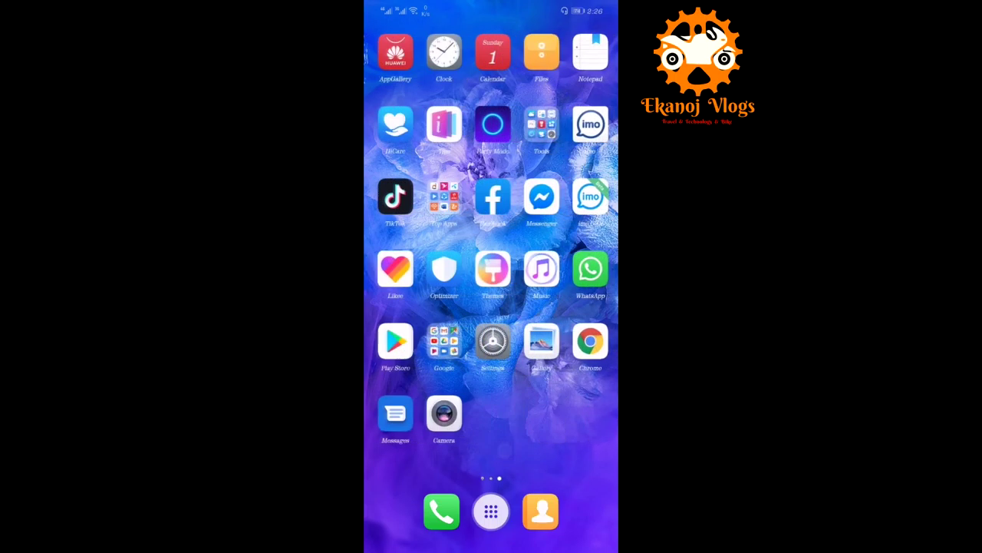
Go to Settings > Display to reach the brightness, sleep and text options
left_click(491, 341)
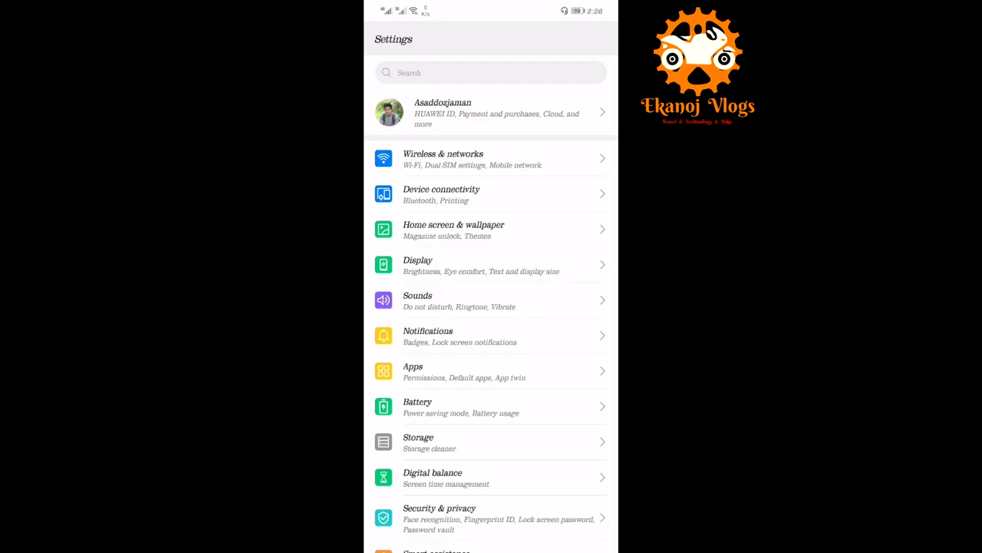
left_click(491, 265)
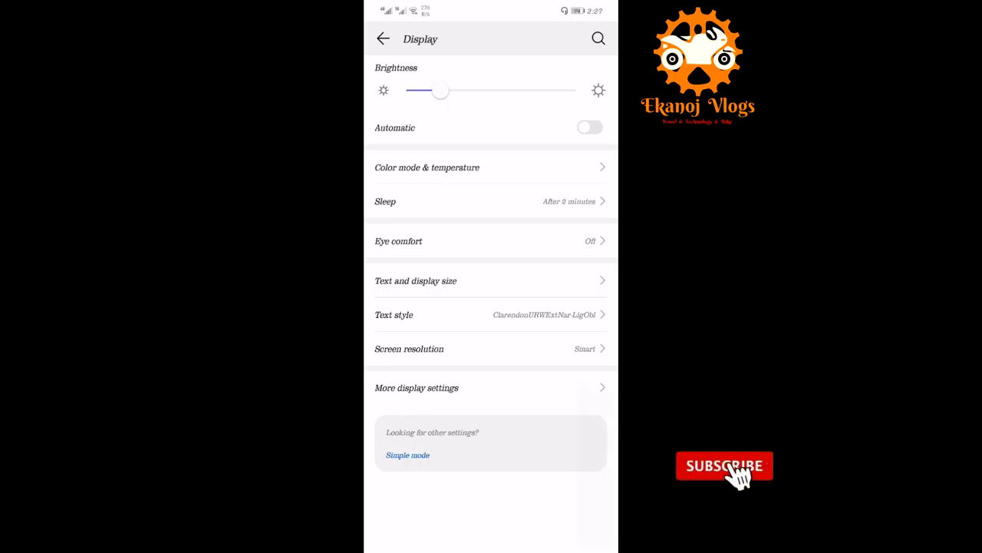
Switch Display network speed off and back on under More display settings, then leave Settings
left_click(417, 388)
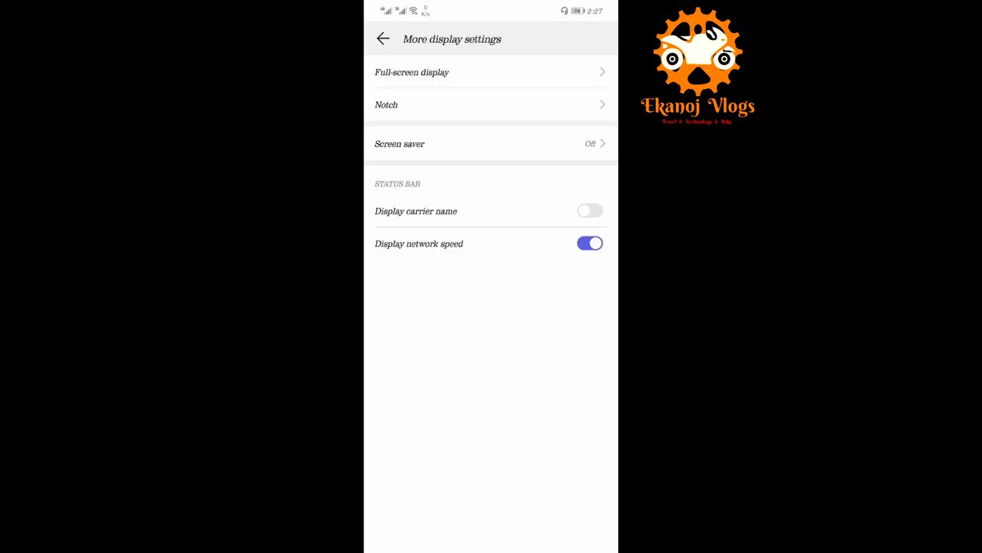
left_click(590, 243)
left_click(590, 243)
left_click_drag(524, 544, 525, 345)
left_click_drag(524, 545, 524, 346)
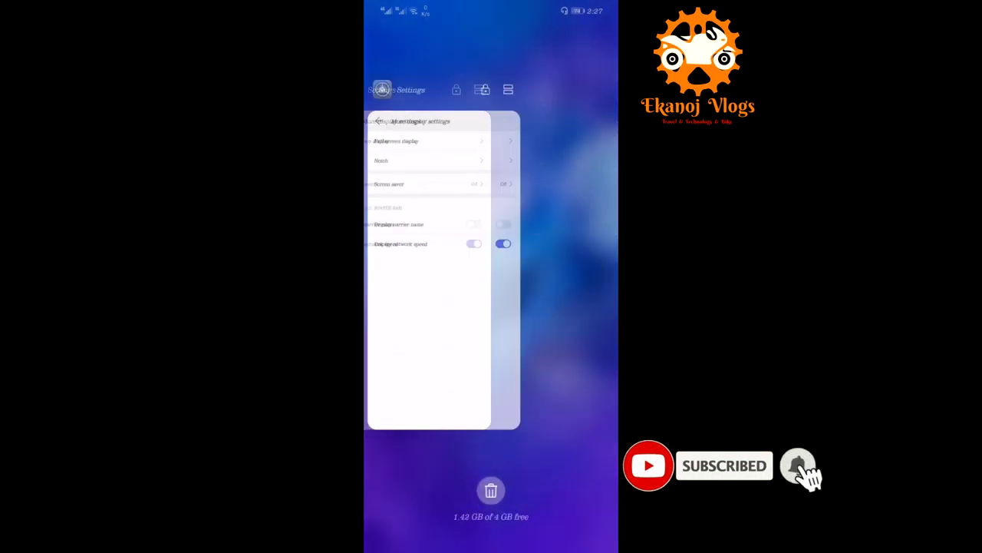
left_click(492, 486)
left_click(491, 342)
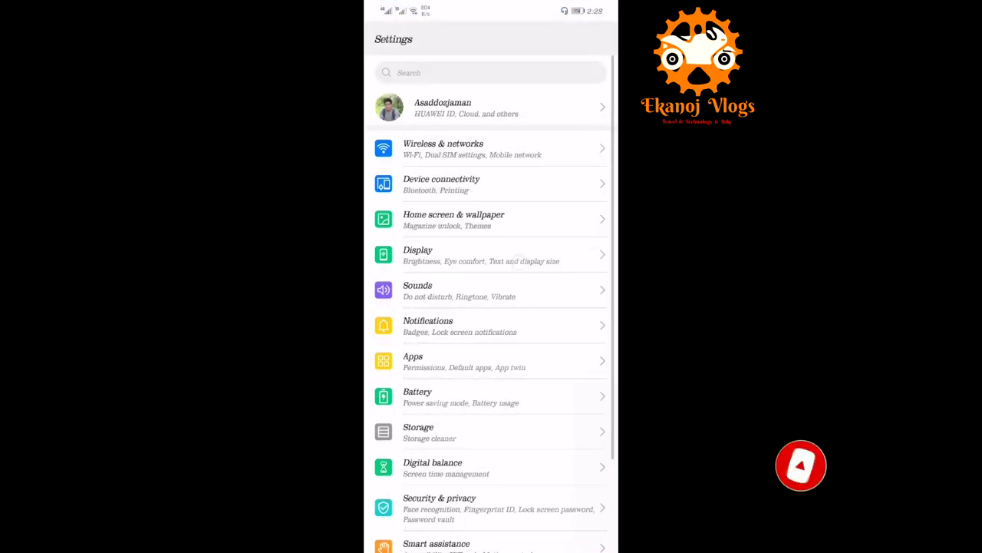
left_click(418, 254)
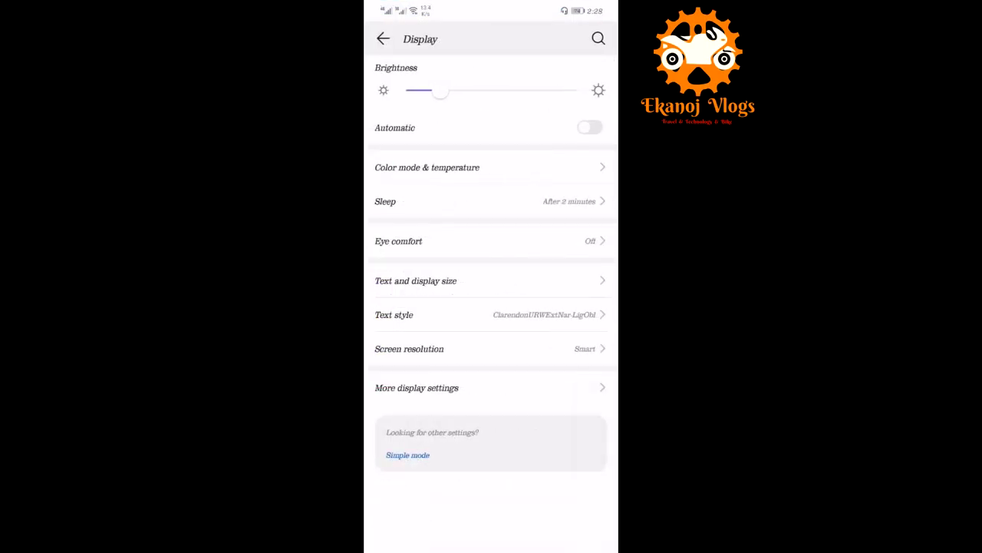
left_click(417, 388)
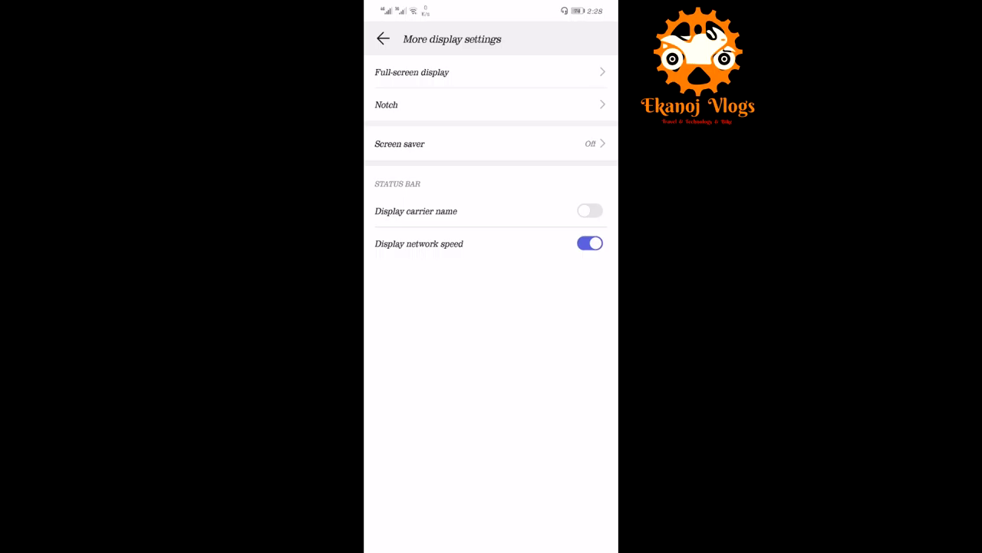
Swipe Settings away in recent apps and return to the clock/weather home page
left_click_drag(514, 537, 511, 481)
left_click_drag(511, 375, 512, 192)
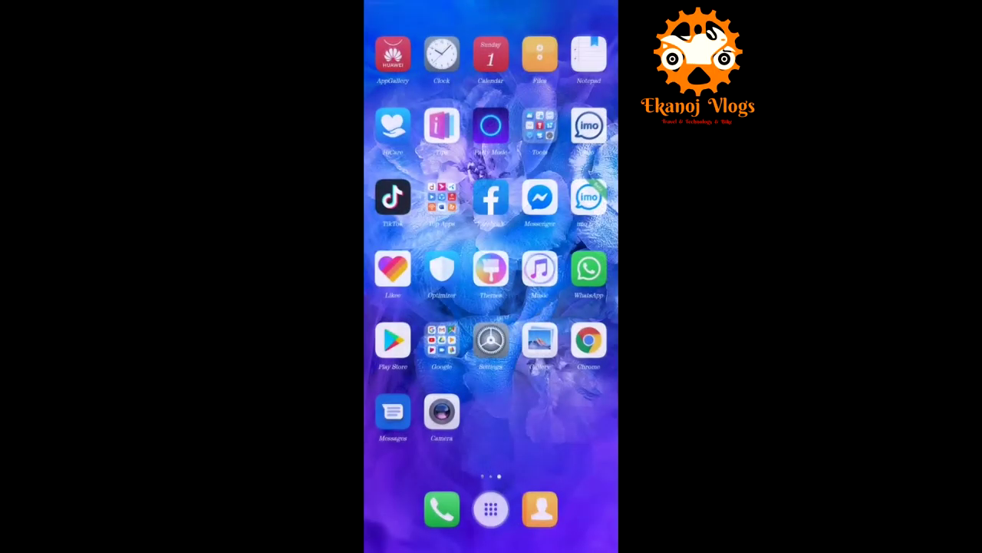
left_click_drag(430, 307, 583, 307)
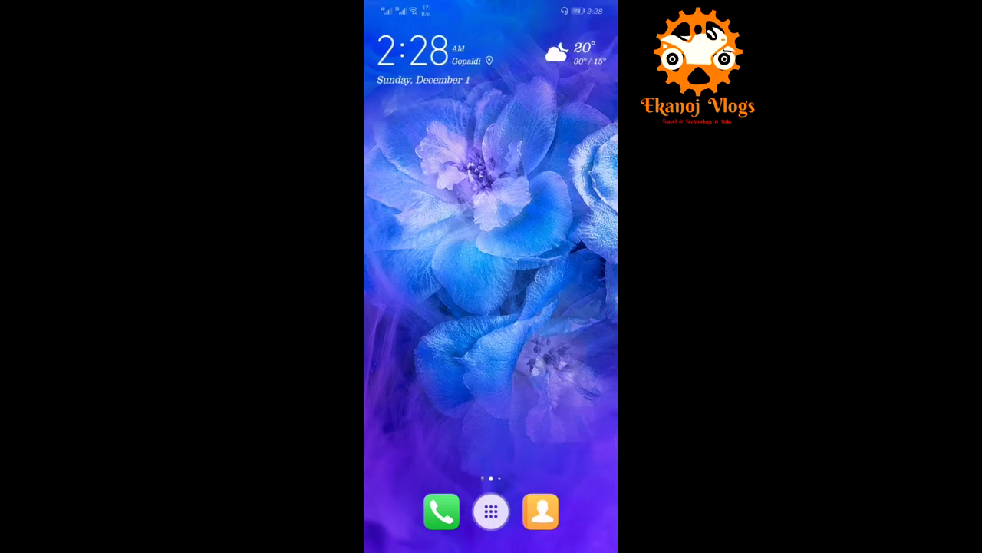